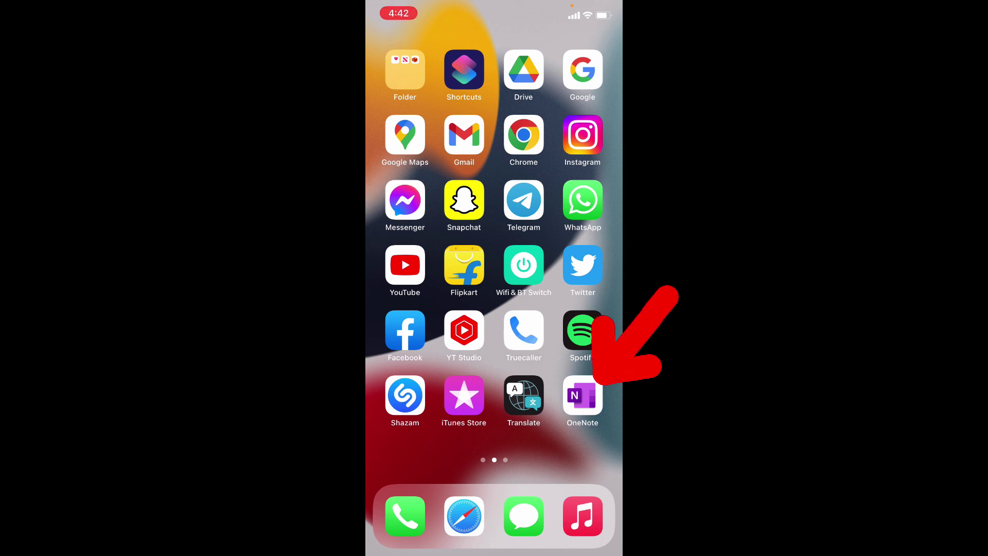
Launch OneNote to its light-themed Sticky Notes screen
{"action": "left_click", "coordinate": [582, 396]}
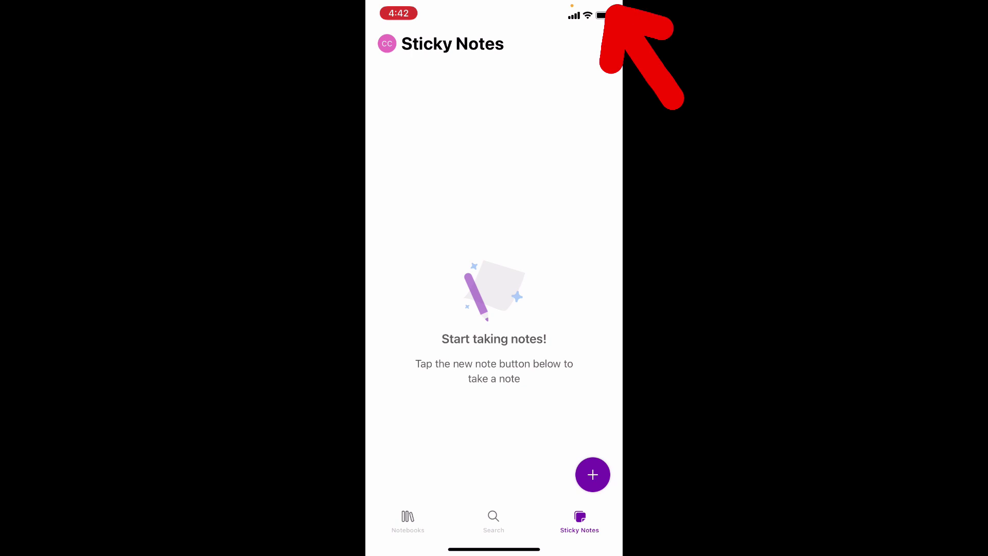
Turn on Dark Mode from Control Center so OneNote switches to dark appearance
{"action": "left_click_drag", "start_coordinate": [601, 4], "coordinate": [602, 309]}
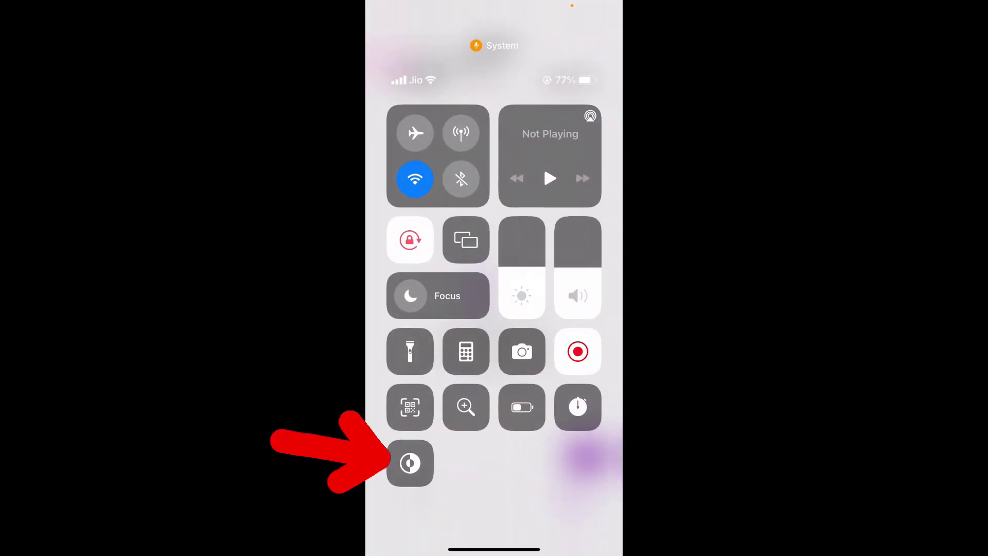
{"action": "left_click", "coordinate": [410, 462]}
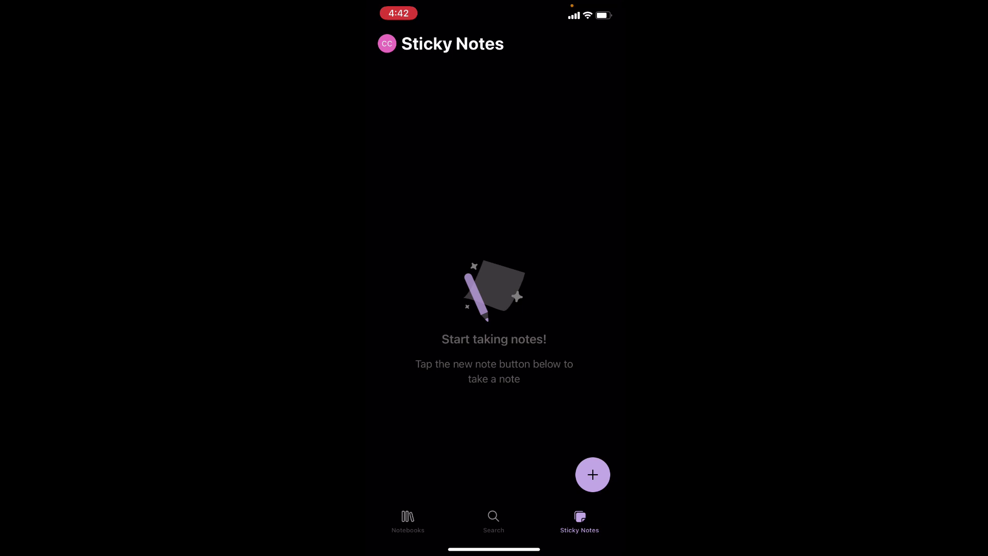
Return to the first home screen page and launch Settings
{"action": "left_click_drag", "start_coordinate": [494, 549], "coordinate": [495, 308]}
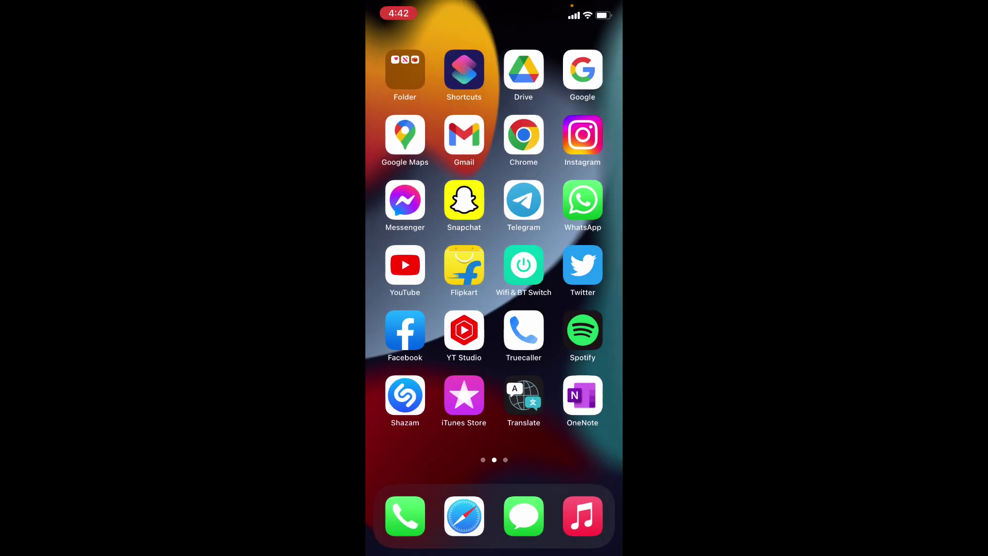
{"action": "left_click_drag", "start_coordinate": [401, 309], "coordinate": [601, 309]}
{"action": "left_click", "coordinate": [523, 265]}
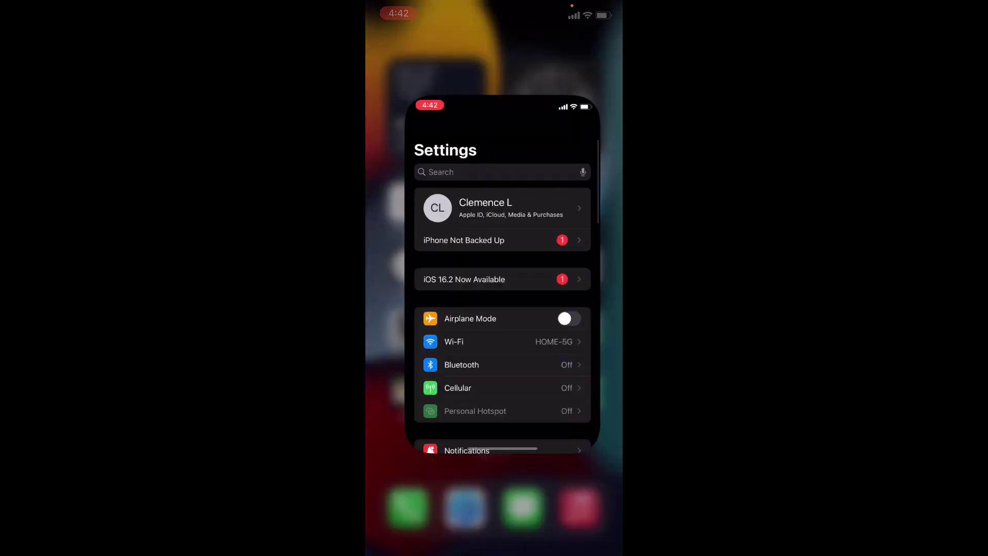
{"action": "left_click_drag", "start_coordinate": [494, 386], "coordinate": [494, 247]}
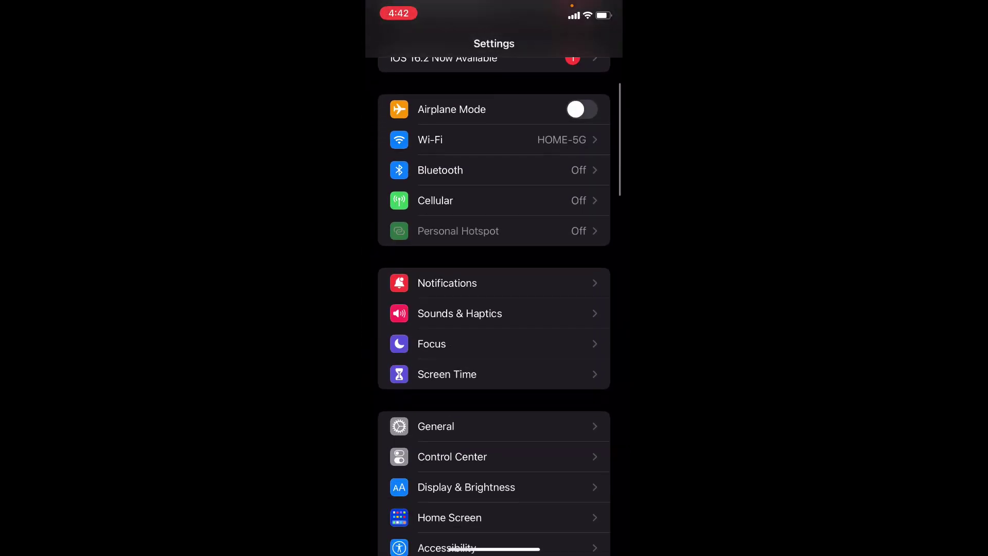
{"action": "left_click_drag", "start_coordinate": [494, 386], "coordinate": [494, 296]}
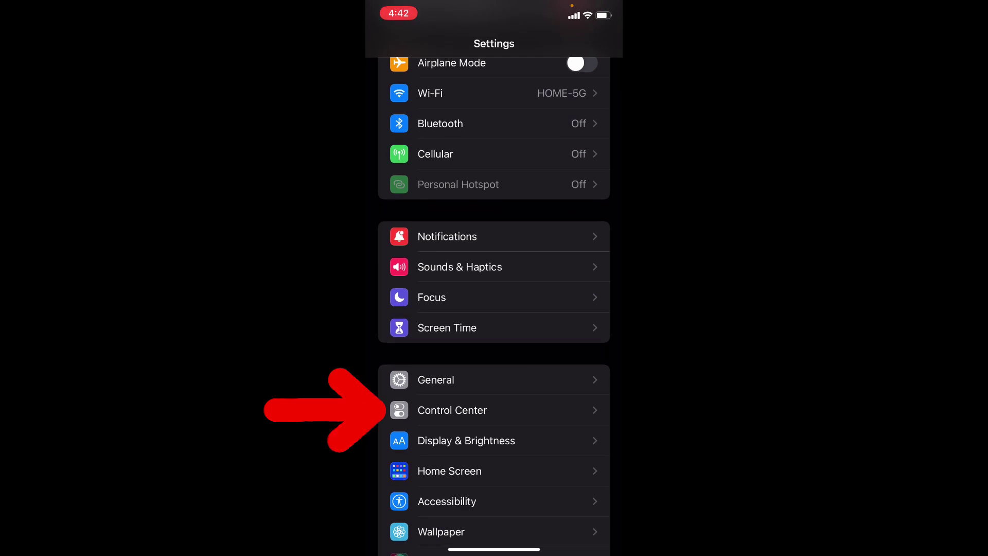
Go into the Control Center settings page showing Dark Mode among Included Controls
{"action": "left_click", "coordinate": [452, 410]}
{"action": "left_click_drag", "start_coordinate": [495, 386], "coordinate": [494, 190]}
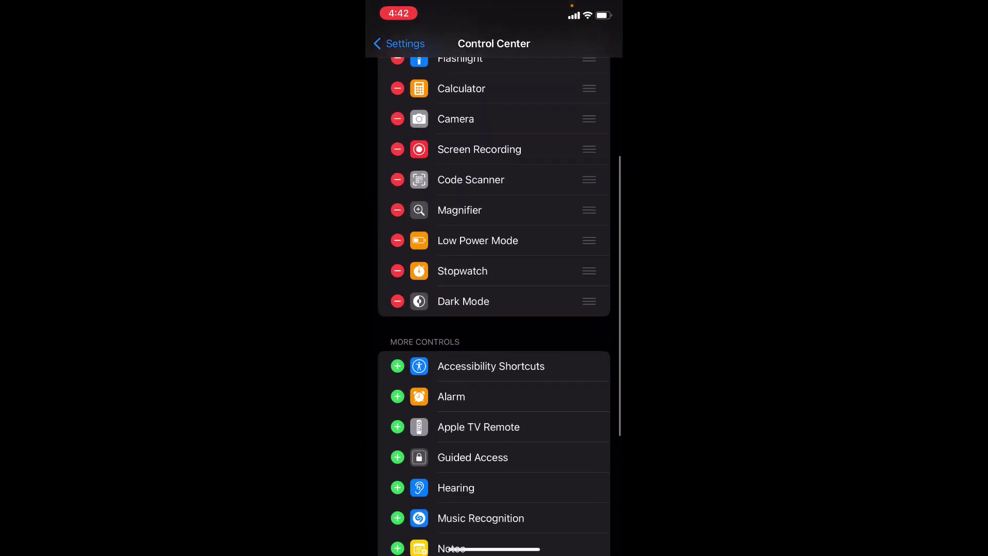
{"action": "left_click_drag", "start_coordinate": [494, 347], "coordinate": [494, 307]}
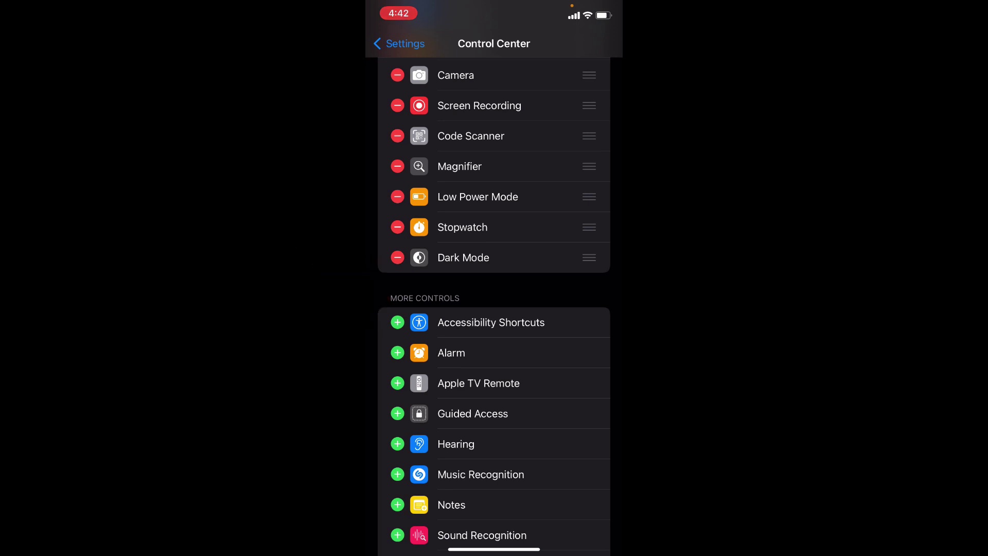
{"action": "scroll", "coordinate": [494, 309], "scroll_direction": "up", "scroll_amount": 3}
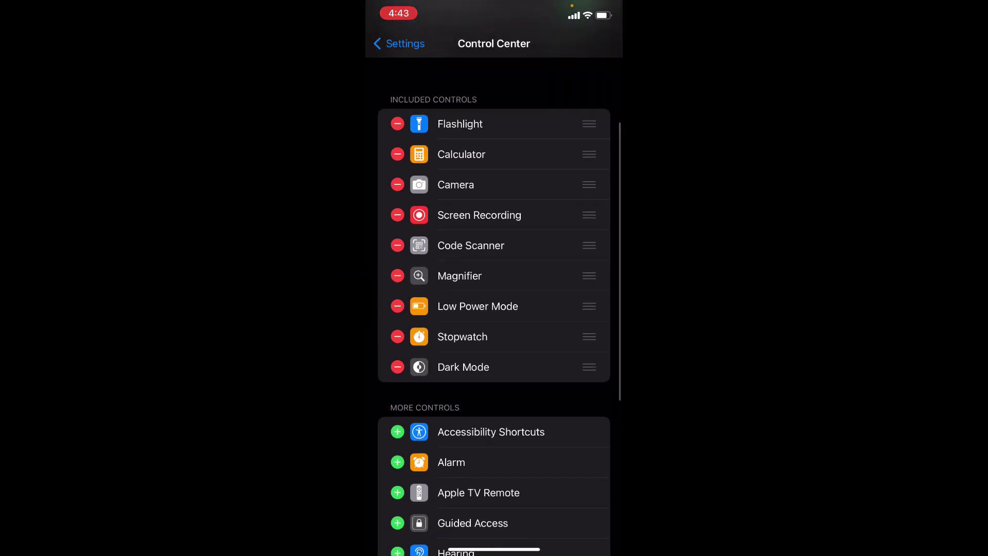